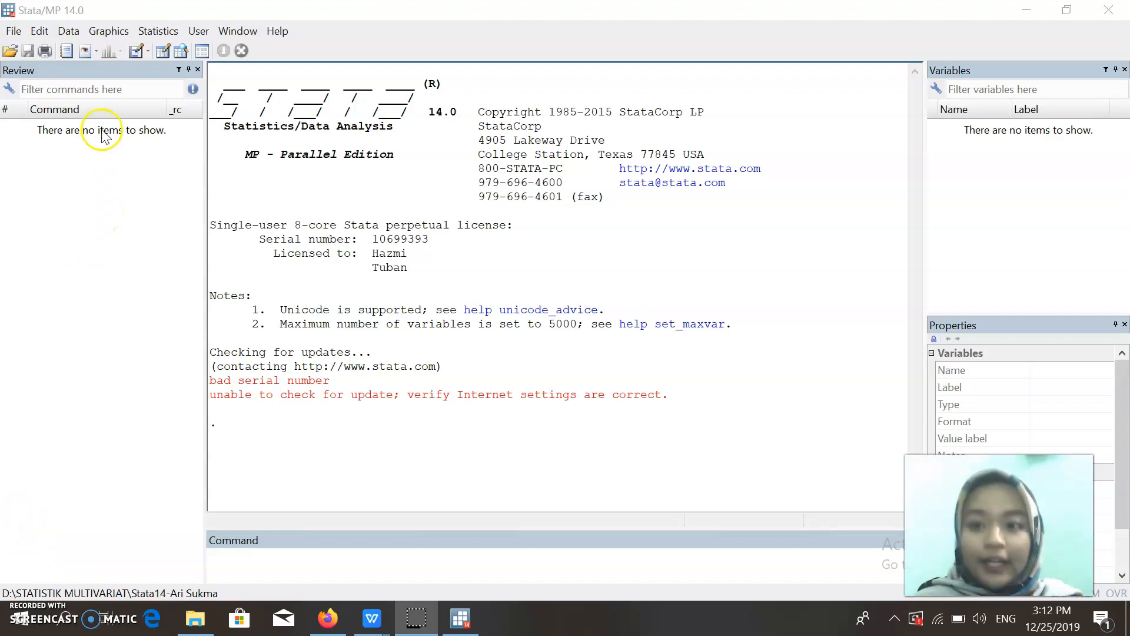
Open the data editor for editing, and switch to WPS Office to review the Y, x1 and x2 data on the Logistik sheet.
click(161, 52)
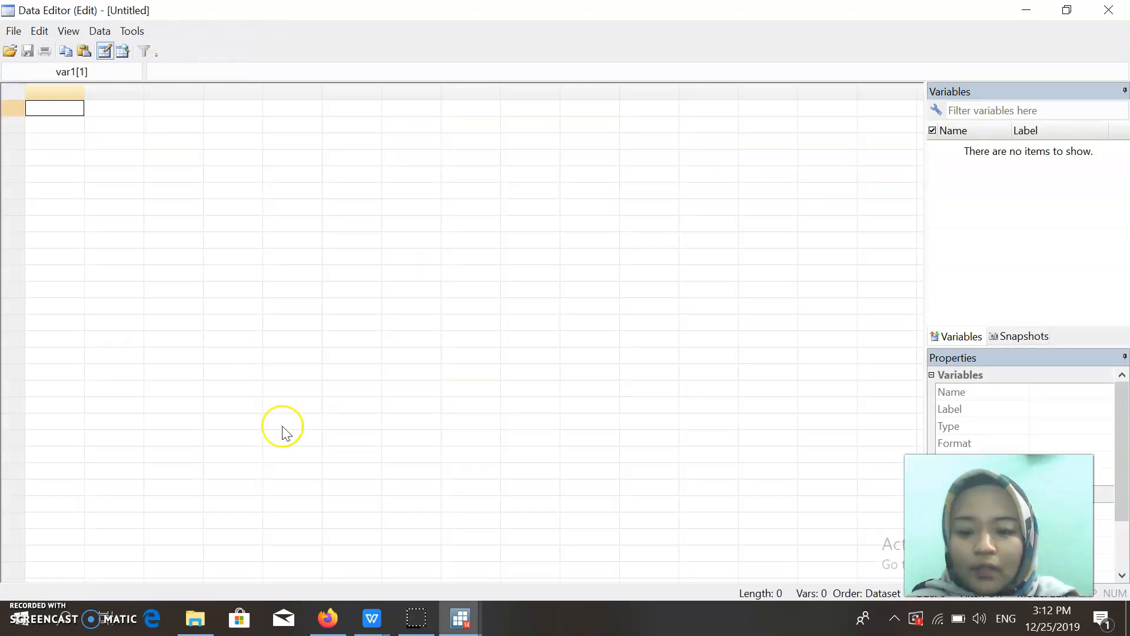
click(367, 628)
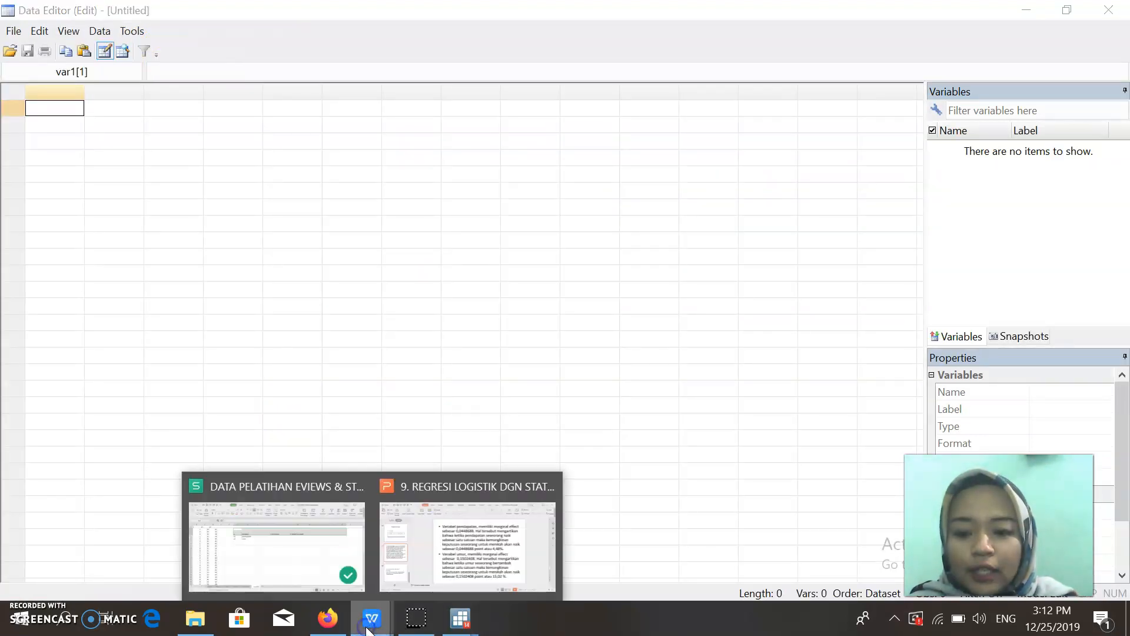
click(322, 523)
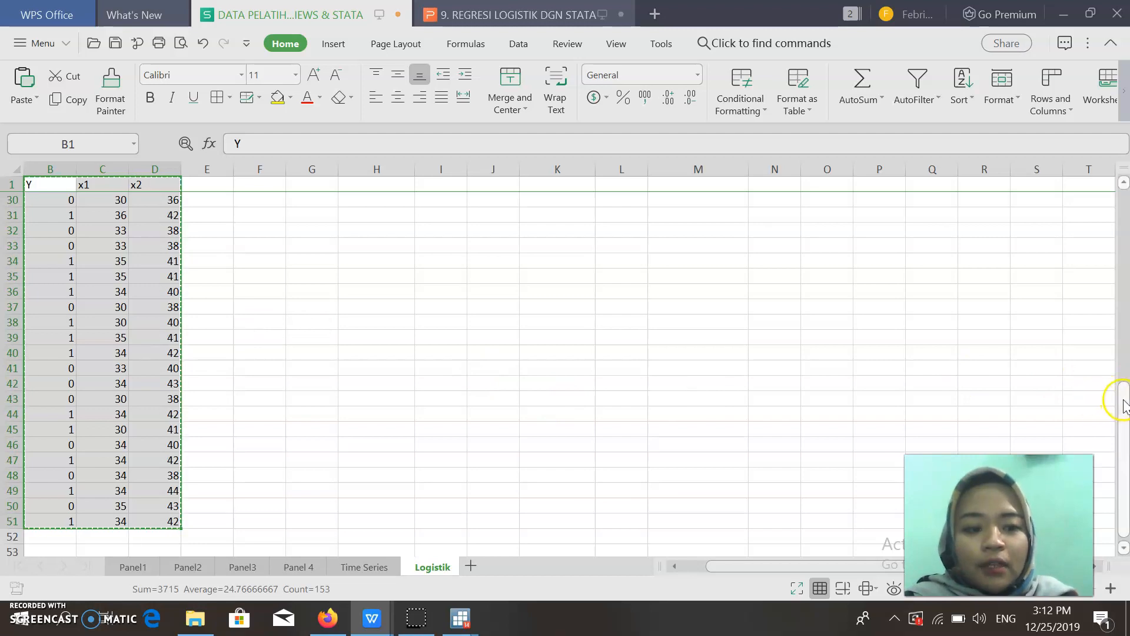
drag(1123, 387, 1124, 182)
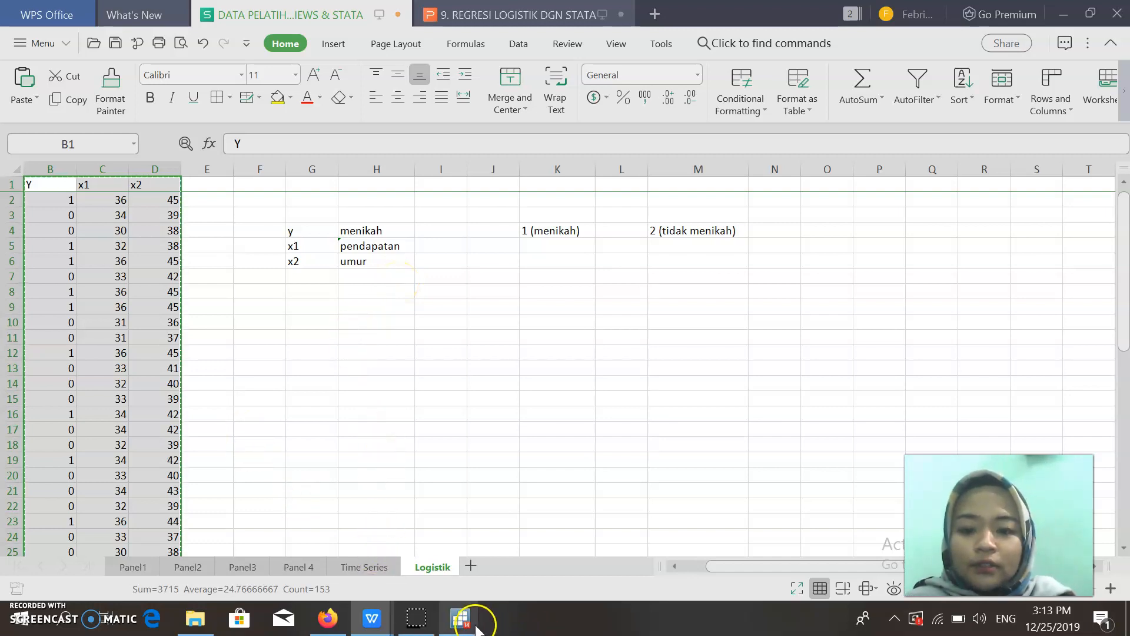
Switch to Stata's data editor and paste the copied Y, x1 and x2 data from the first cell, treating the first row as variable names.
mouse_move(477, 628)
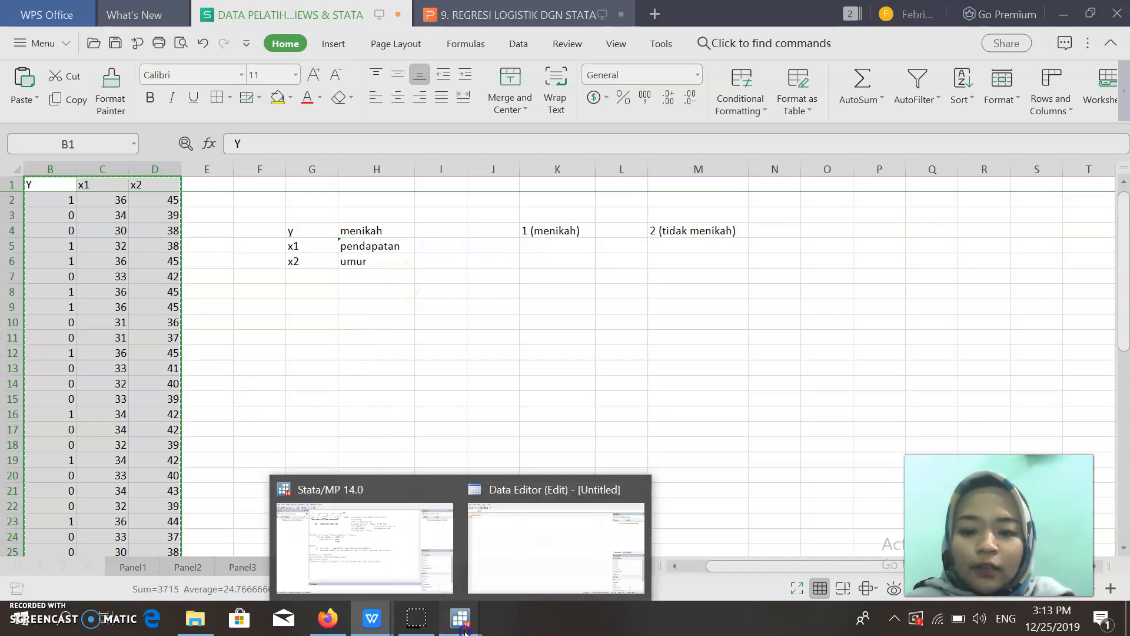
click(525, 534)
click(57, 110)
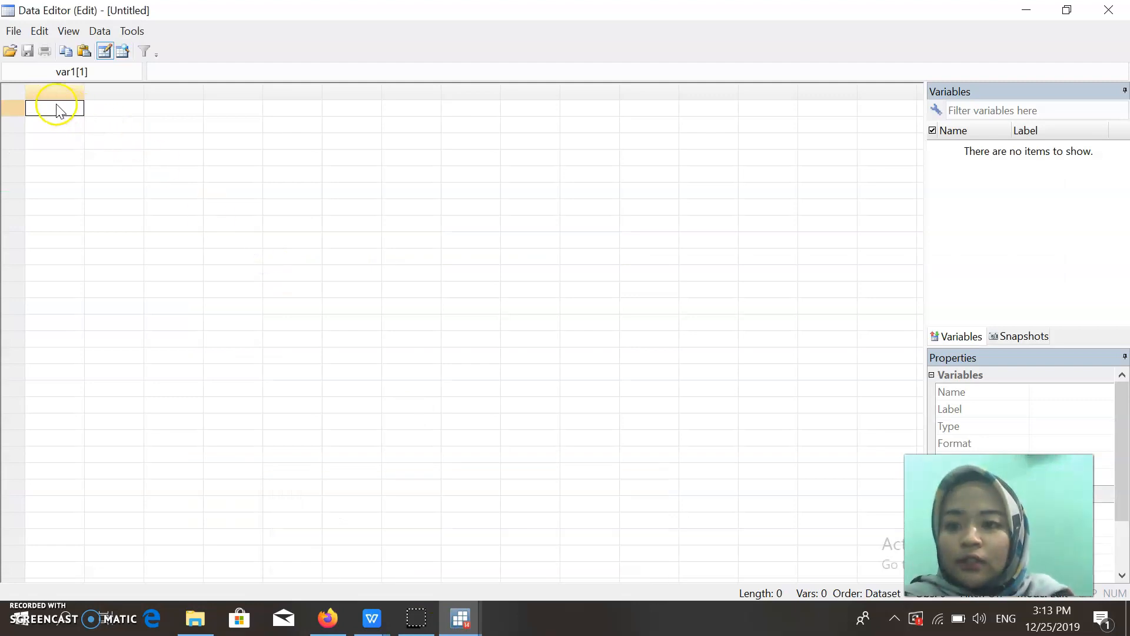
key(ctrl+v)
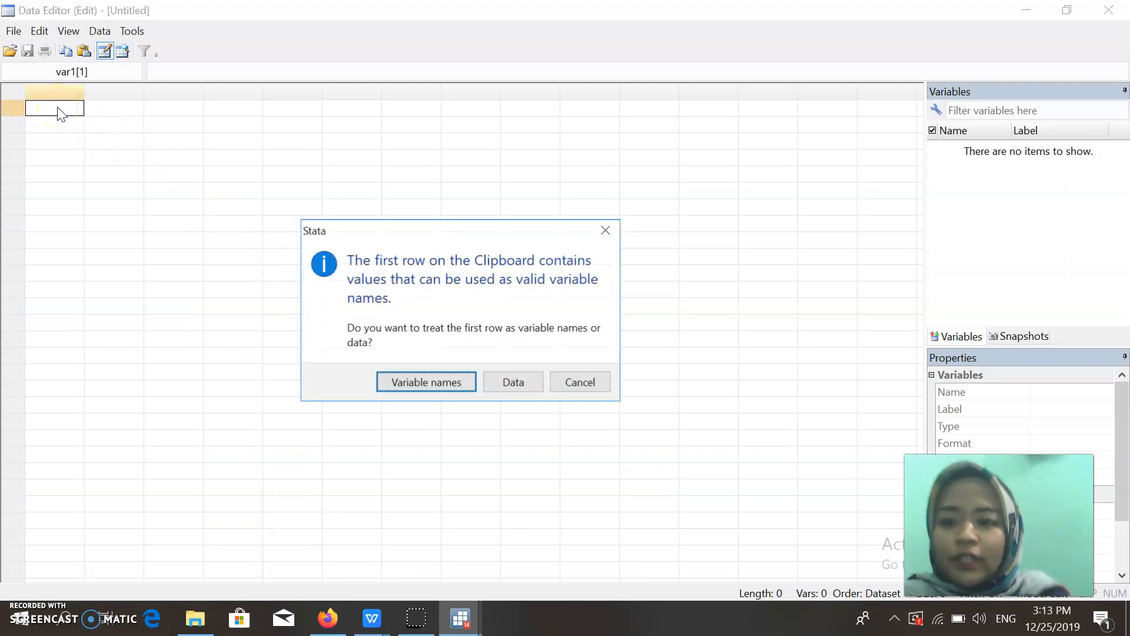
click(419, 379)
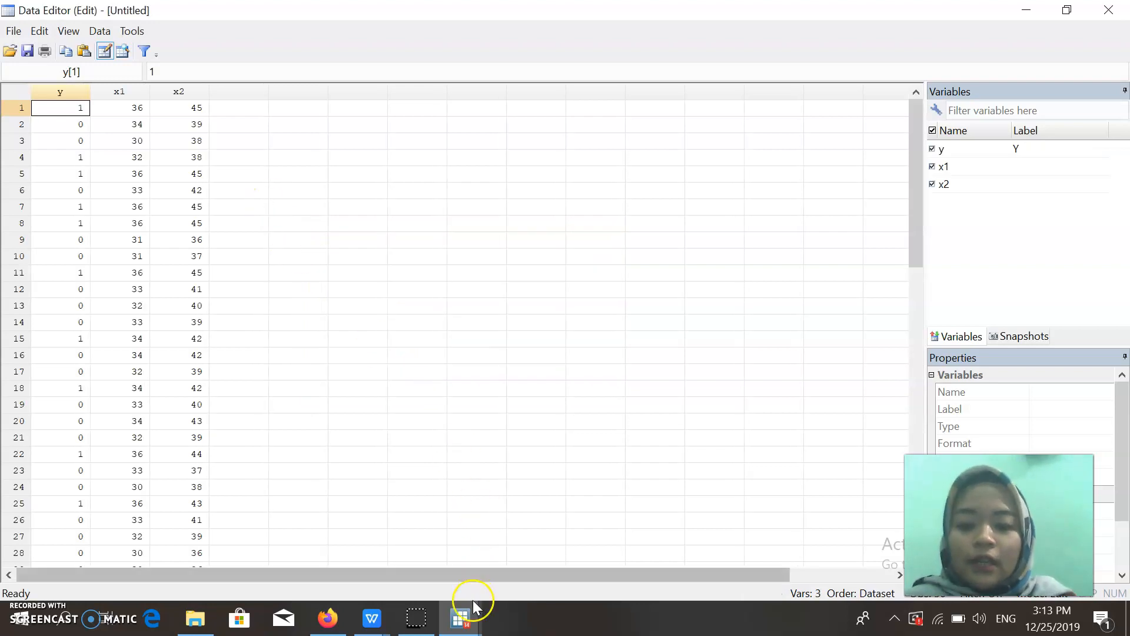
Return to the main Stata window and run the logistic regression "logit y x1 x2".
click(463, 626)
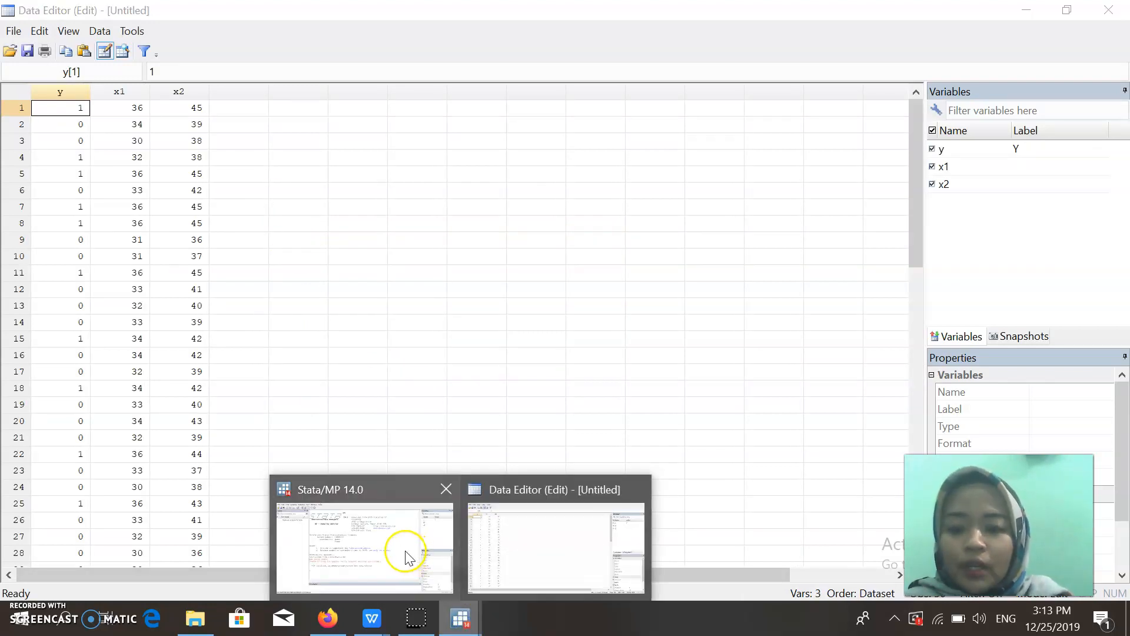
click(404, 555)
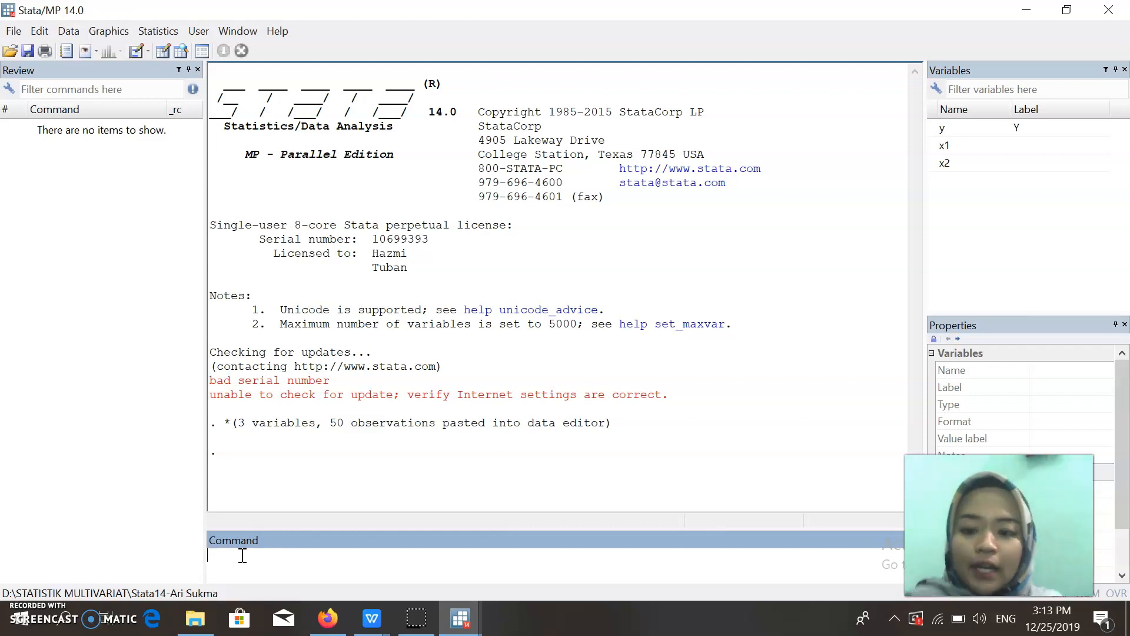
text(lo)
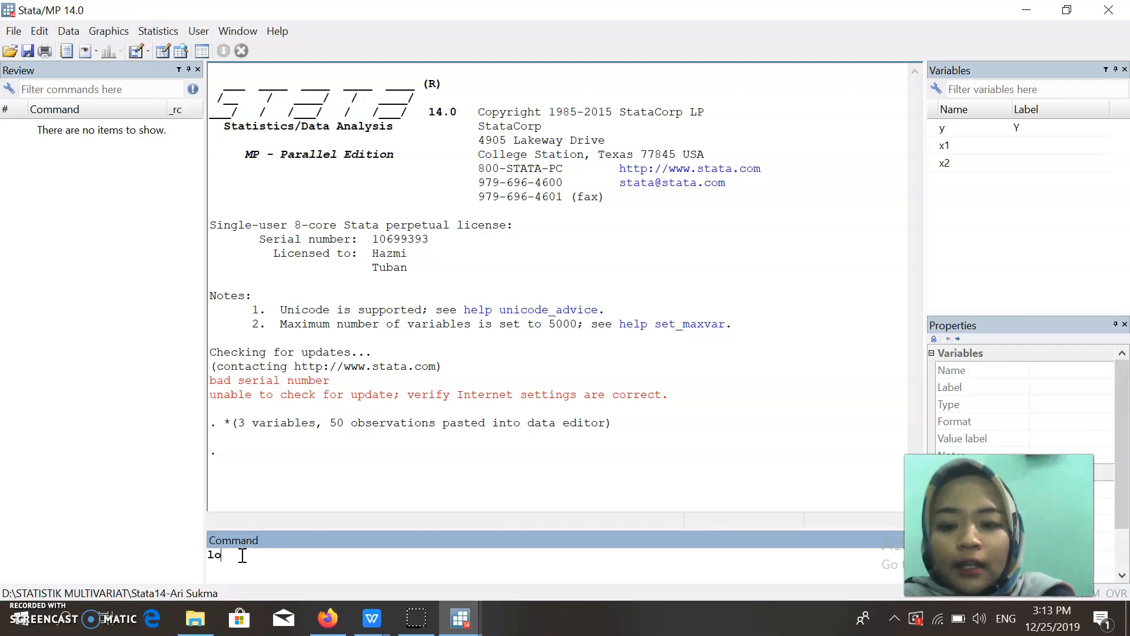
text(git)
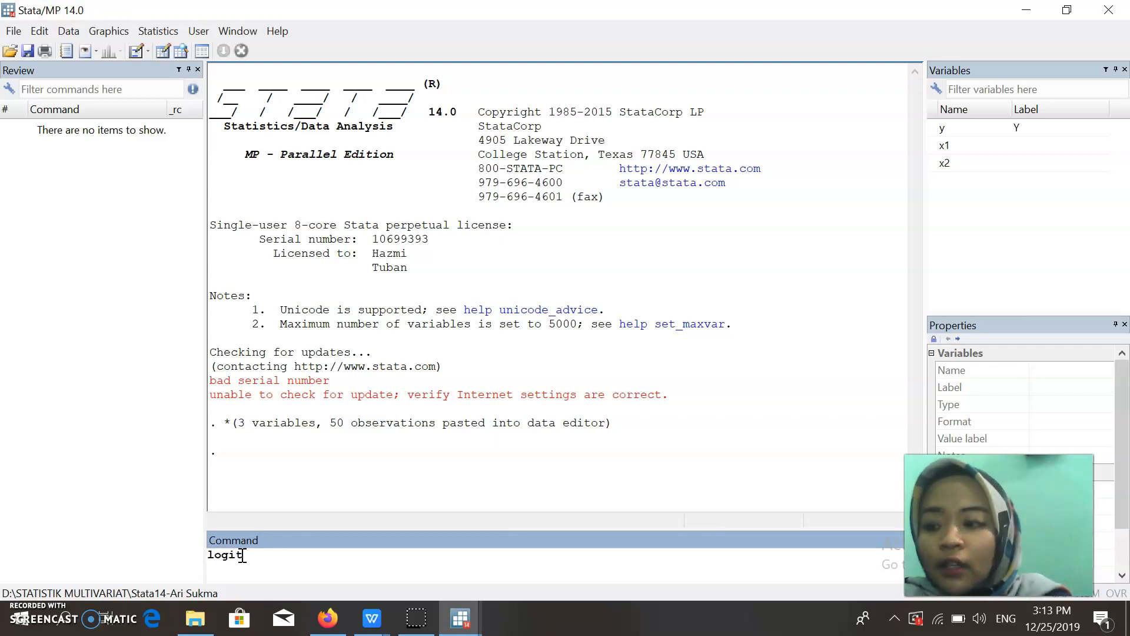
text( y x)
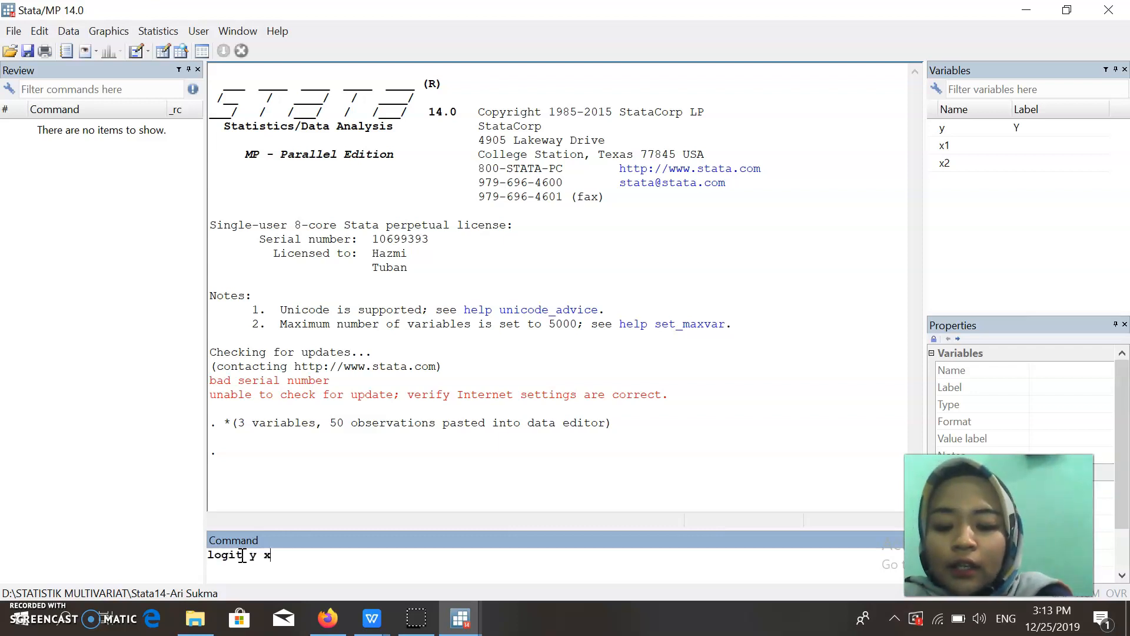
text(1 x2)
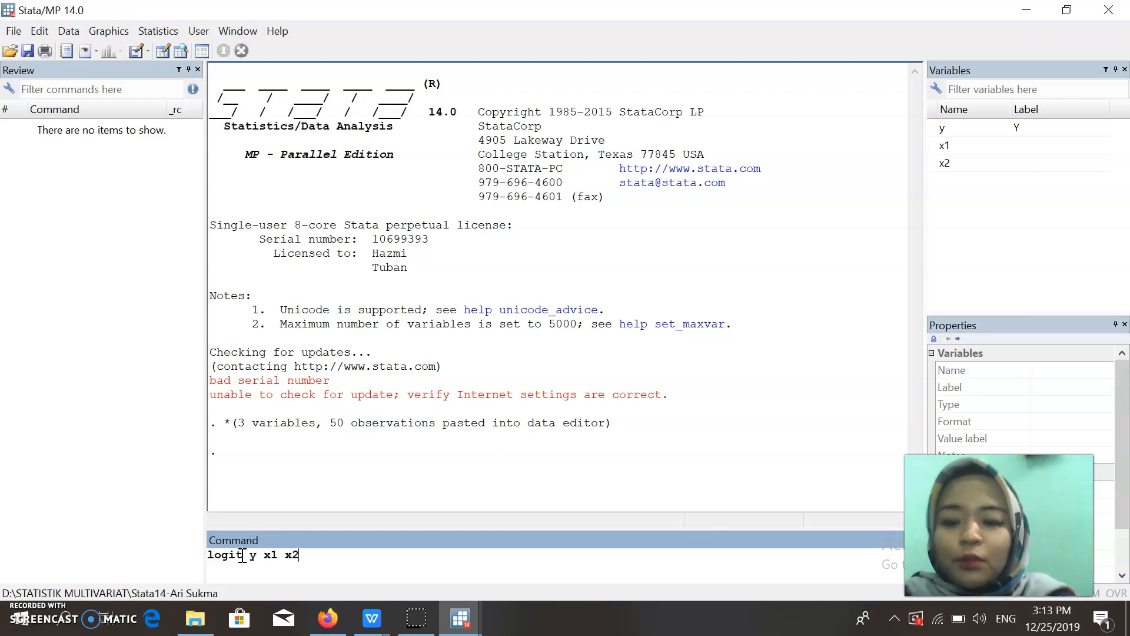
click(264, 556)
key(Return)
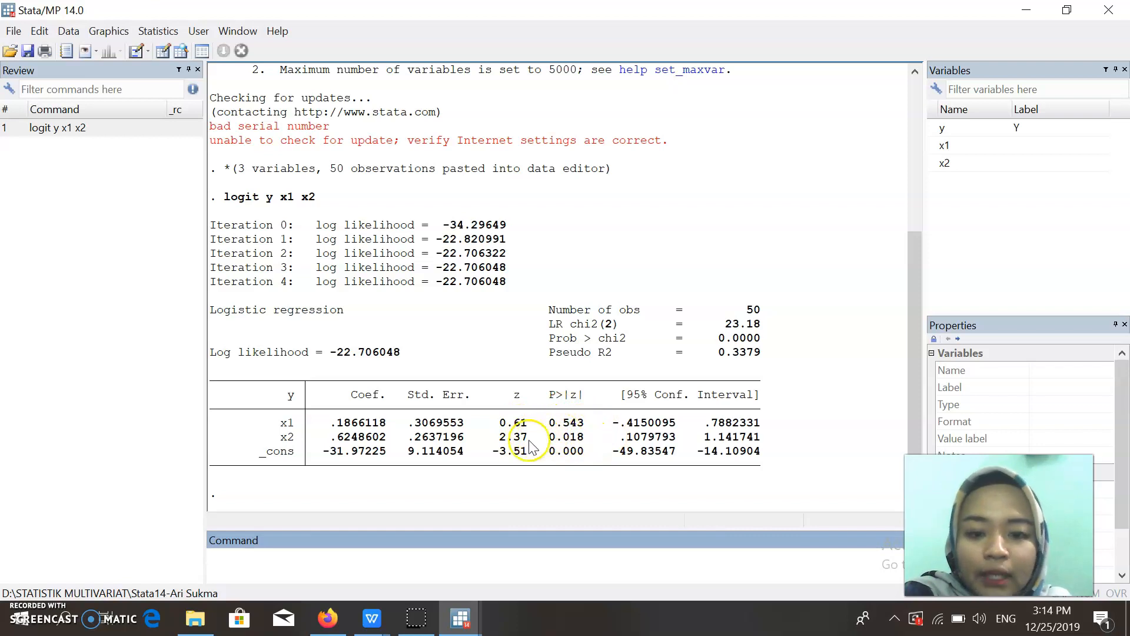
Try to run a logit command with the r option, entered as "logit x1 x2, r".
click(234, 557)
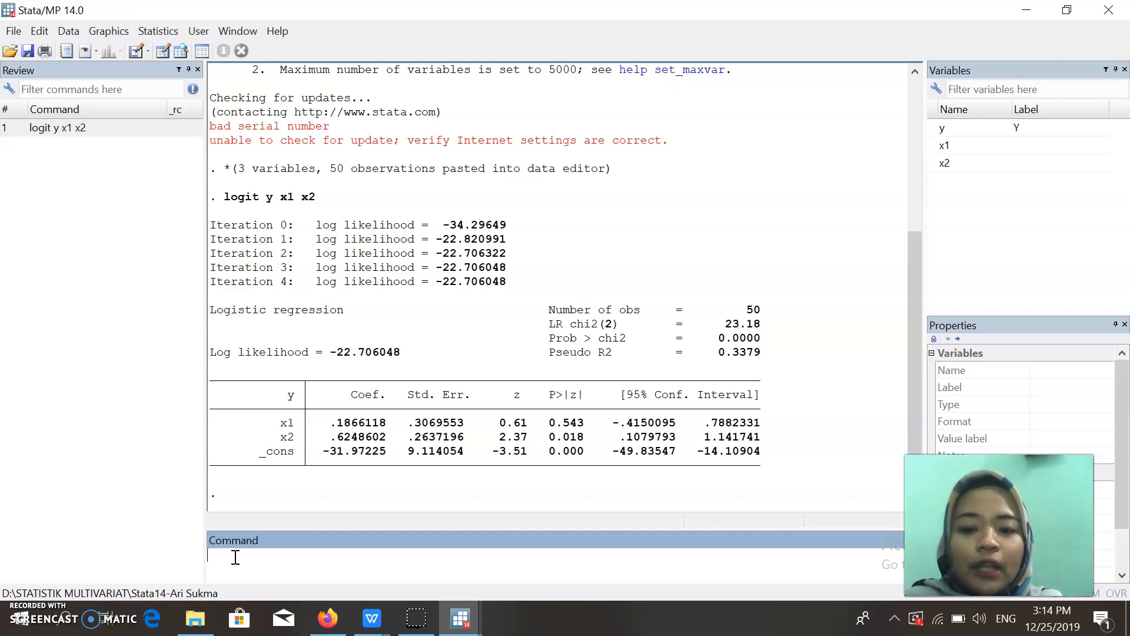
text(logit)
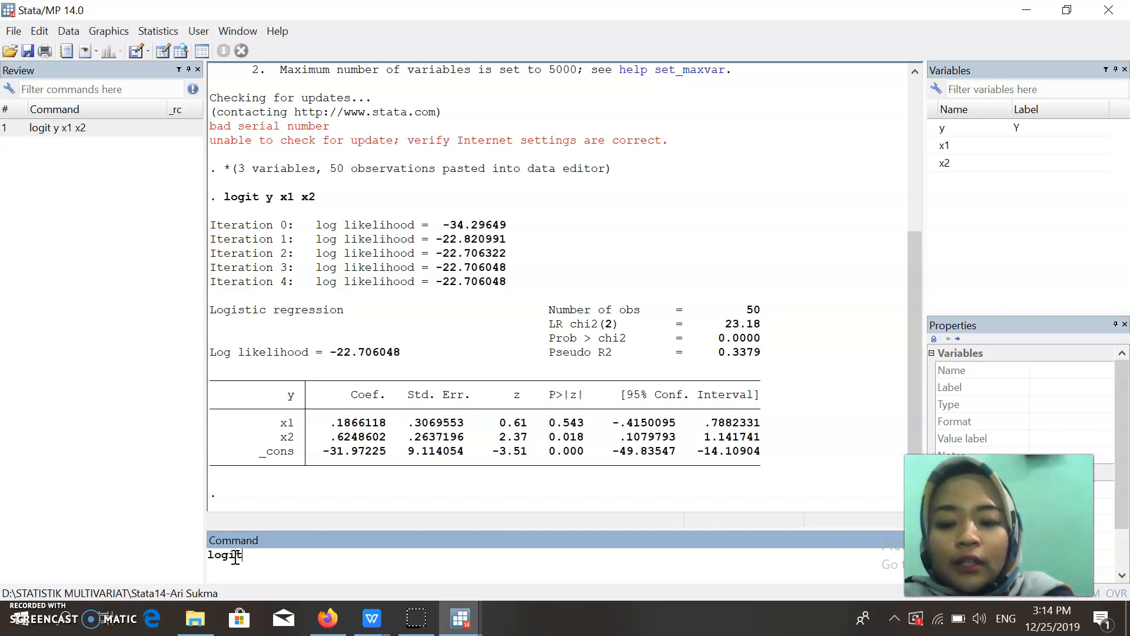
text( x1 x2 ,)
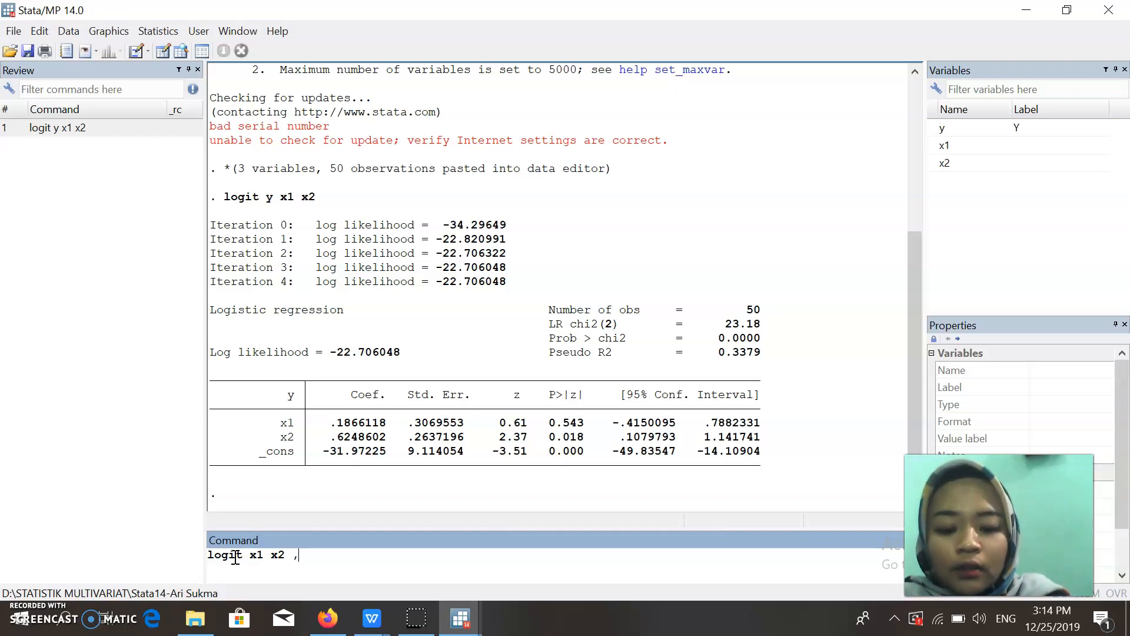
text(r)
key(BackSpace)
key(BackSpace)
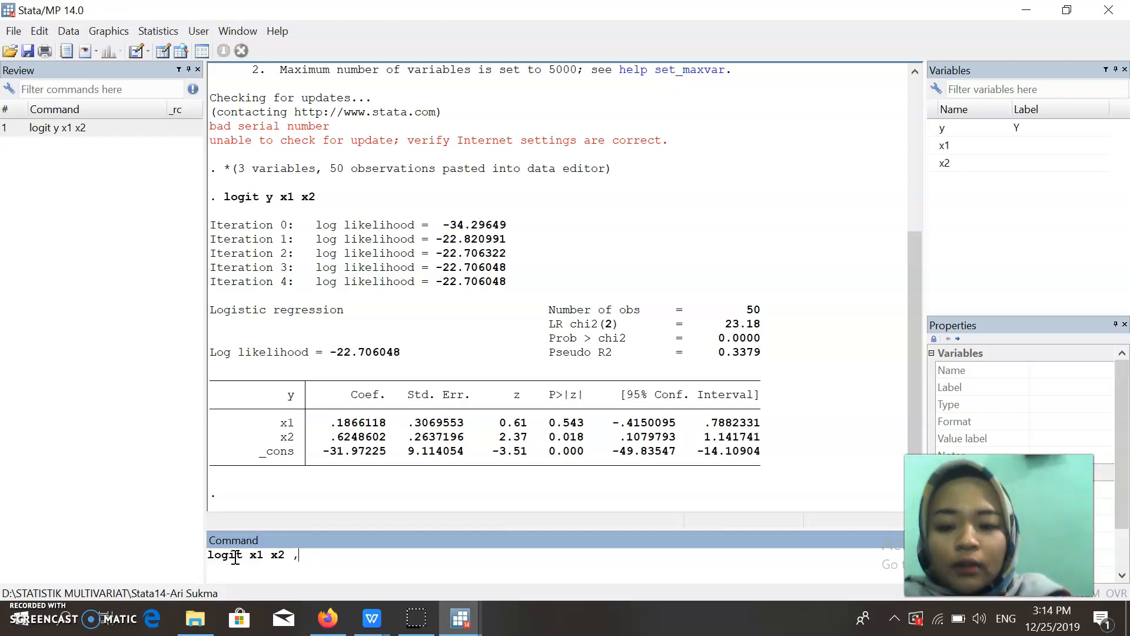
text(r)
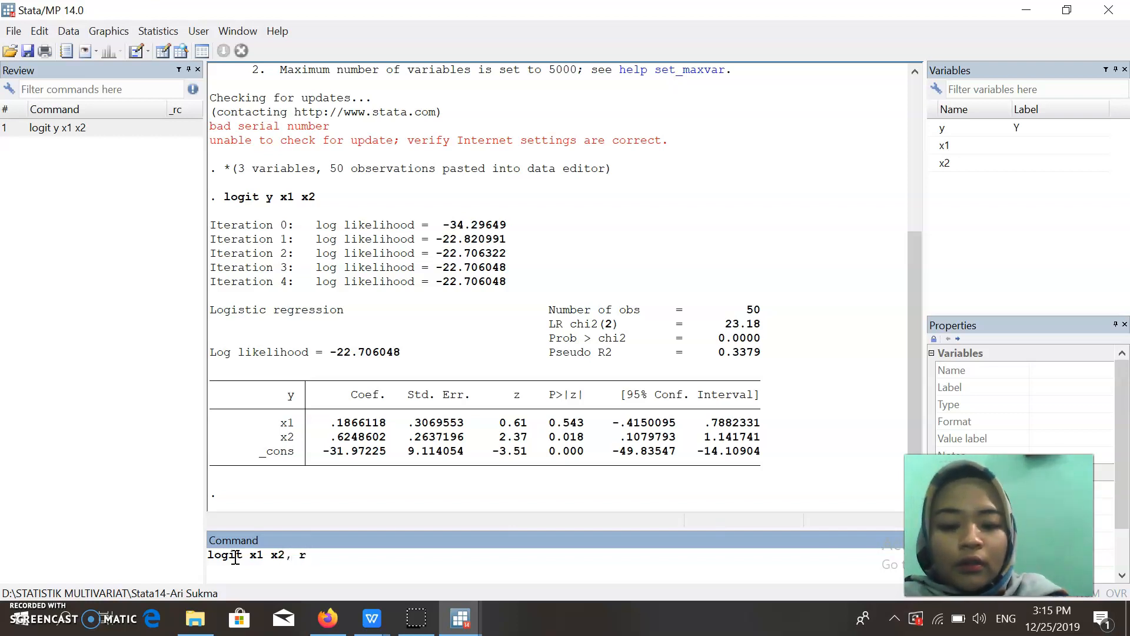
key(Return)
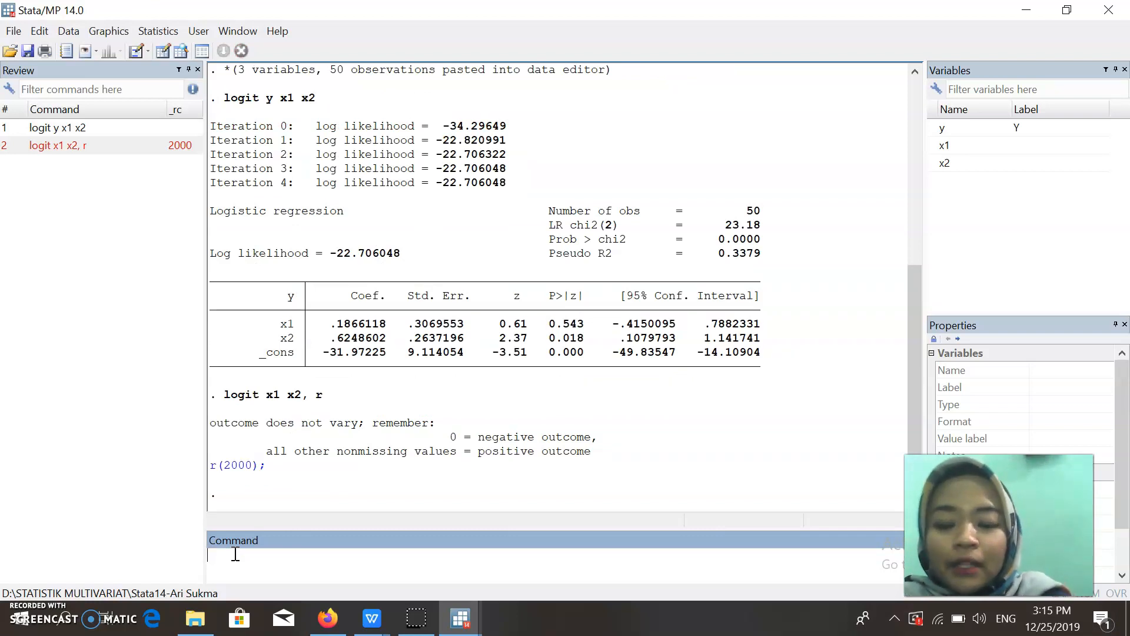
Retry the logit command with a space before the comma, as "logit x1 x2 , r".
text(logi)
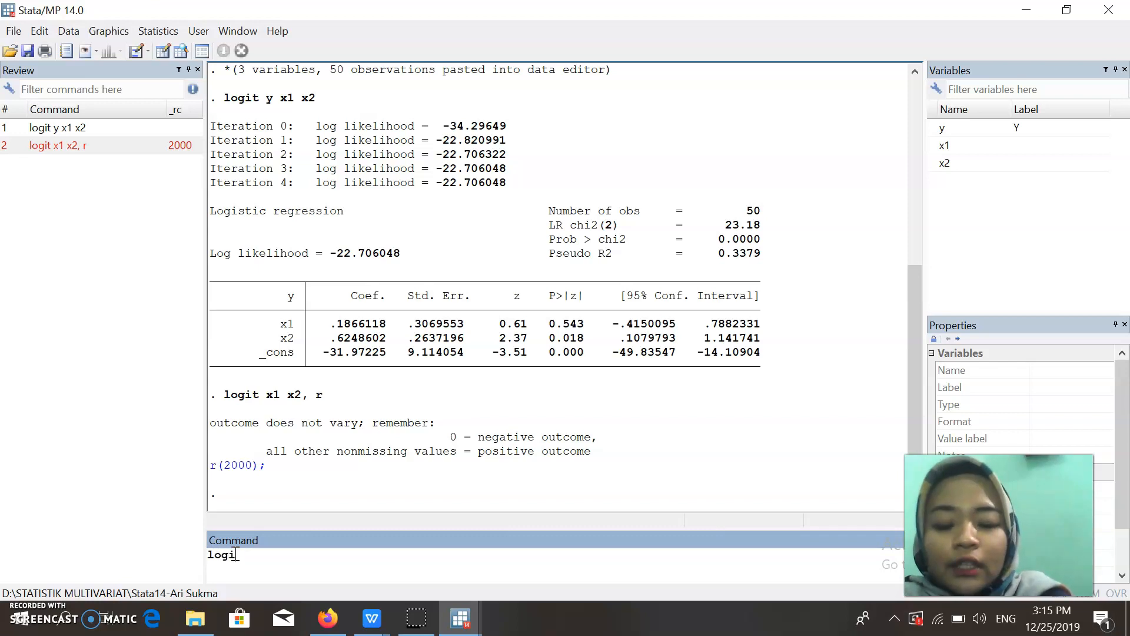
text(t x1 x2)
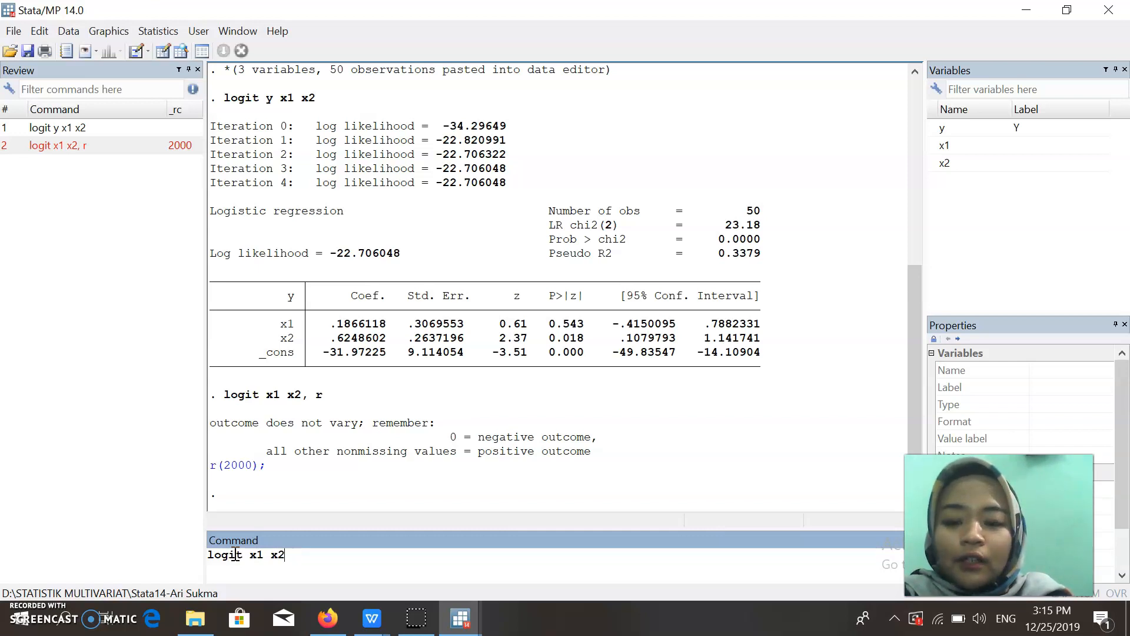
text(, r)
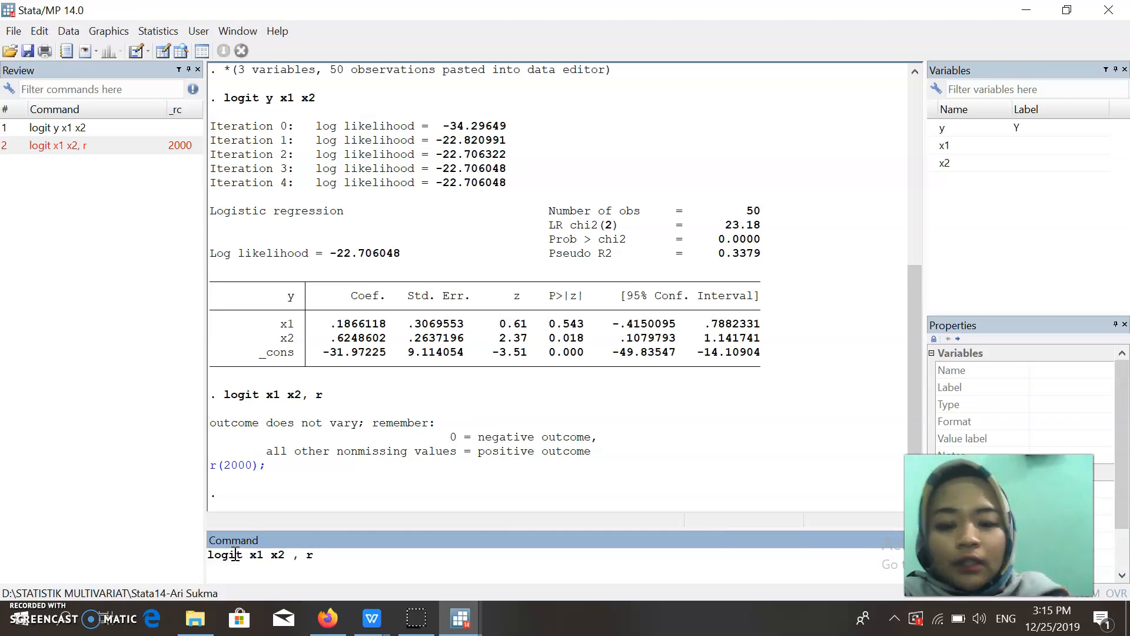
key(Return)
Retry the logit command without spaces around the comma, as "logit x1 x2,r".
text(logit)
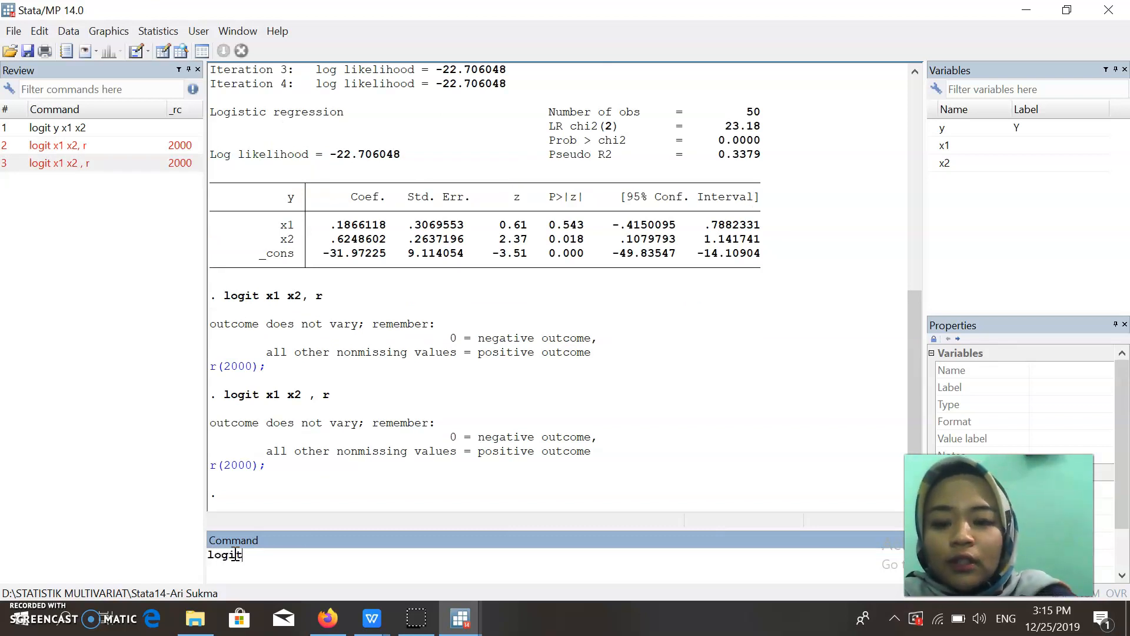
text( x1 x2)
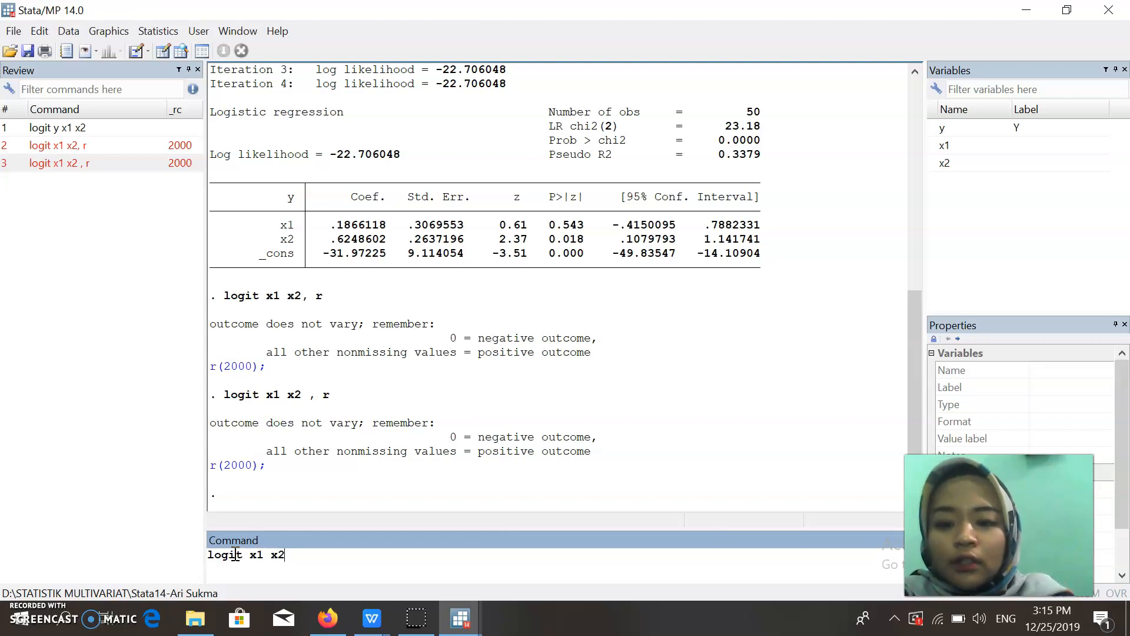
text(,4)
key(BackSpace)
text(r)
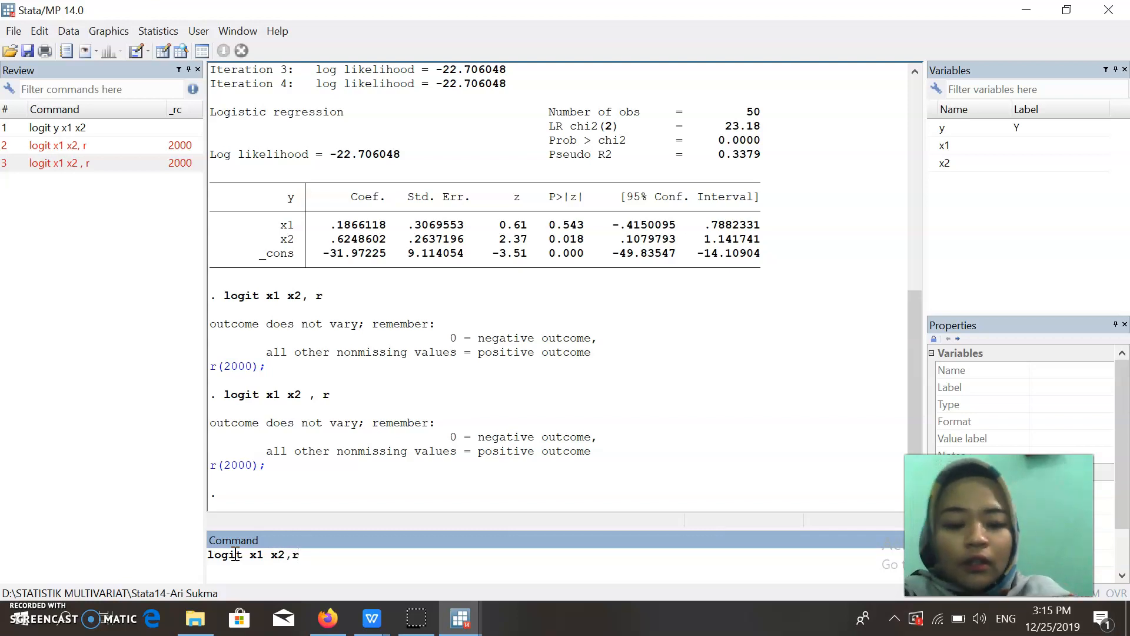
key(Return)
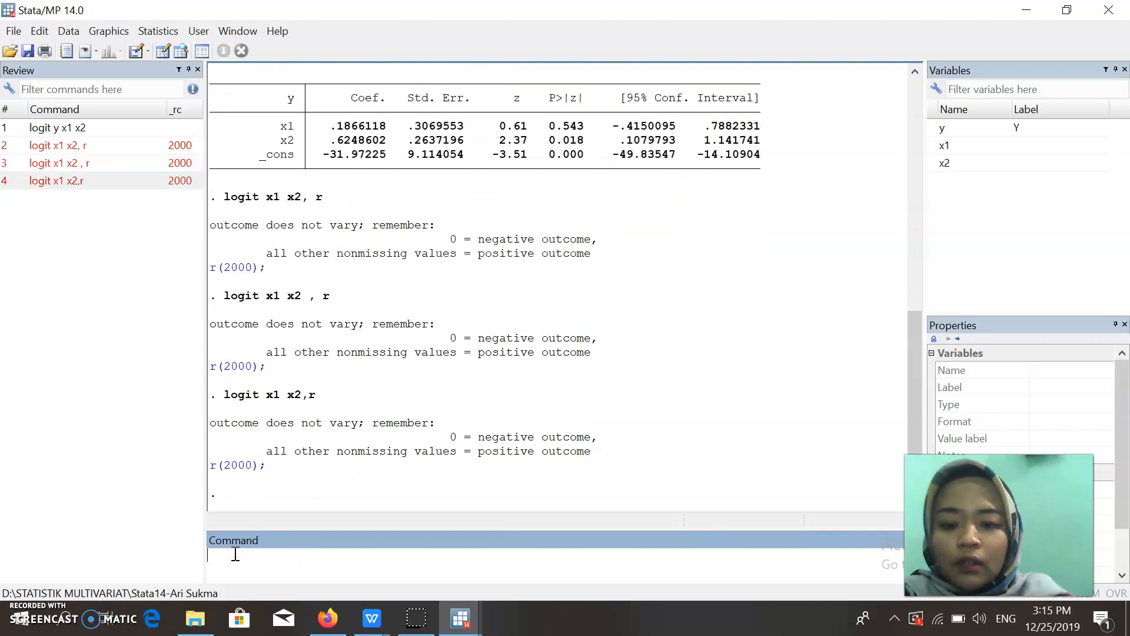
Run the logistic regression of y on both predictors with odds ratios, entered as "logit y x1 x2, or".
click(418, 617)
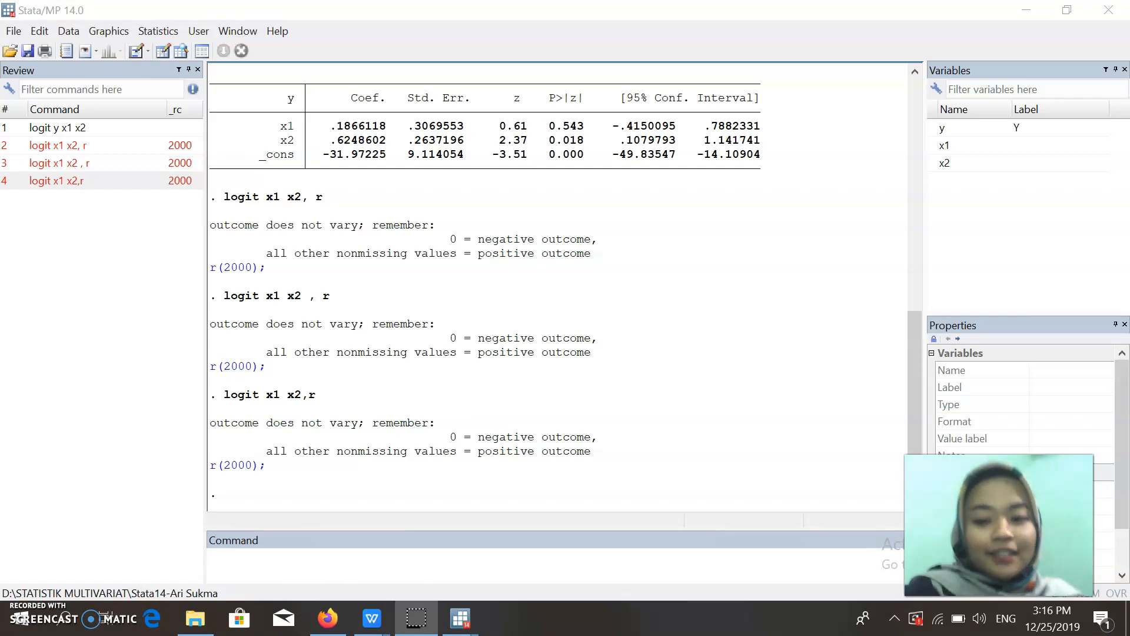
click(335, 567)
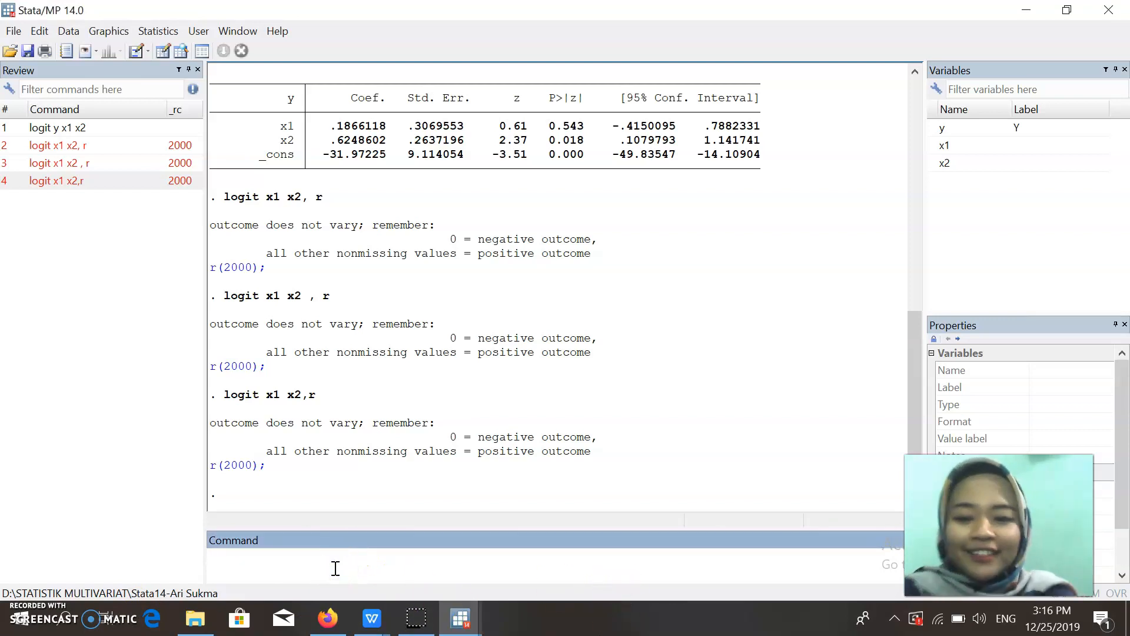
text(logit)
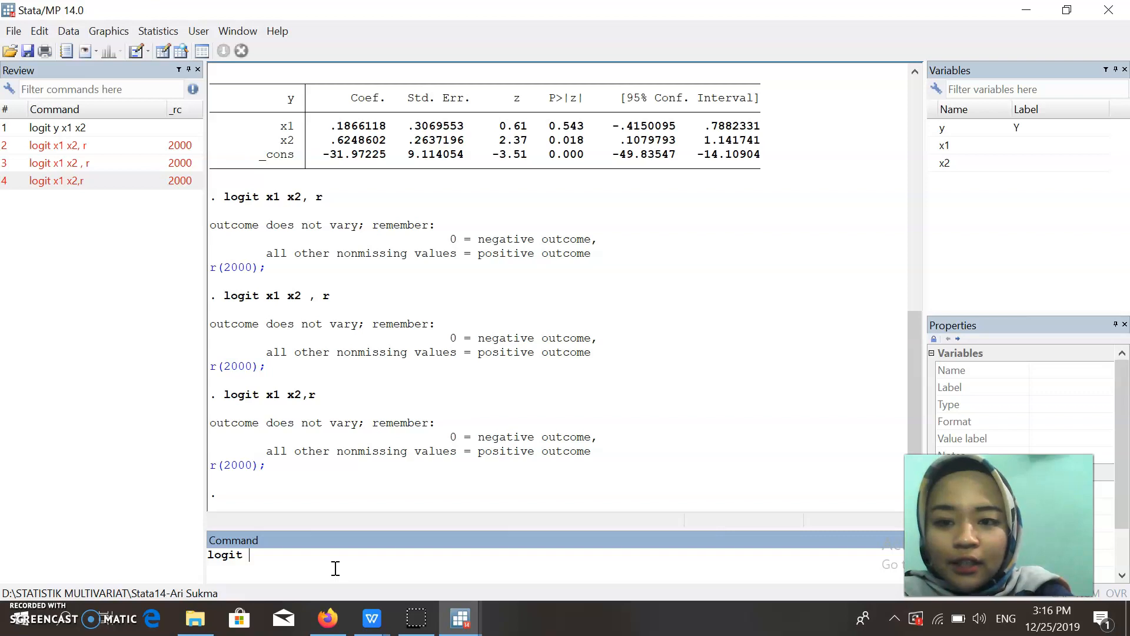
text(y)
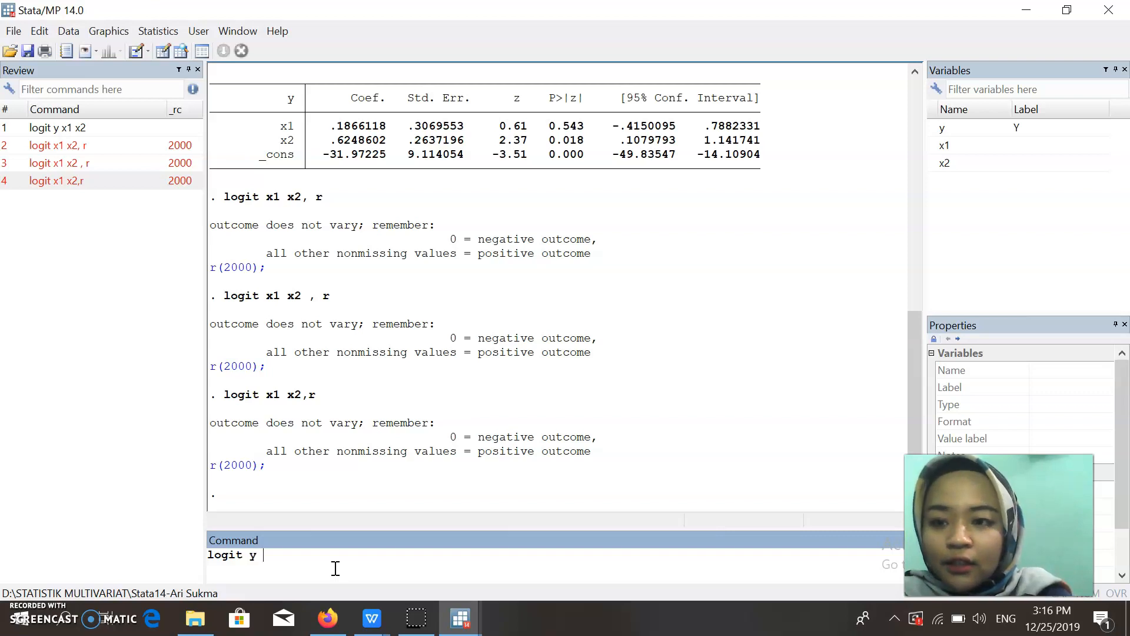
text( x)
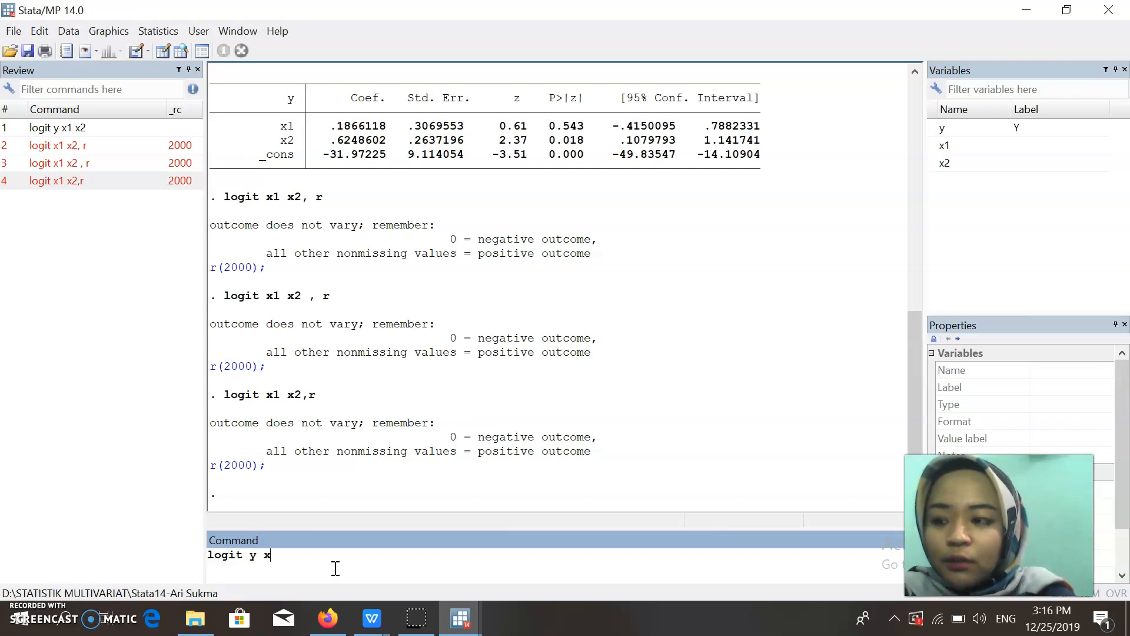
text(1 x2)
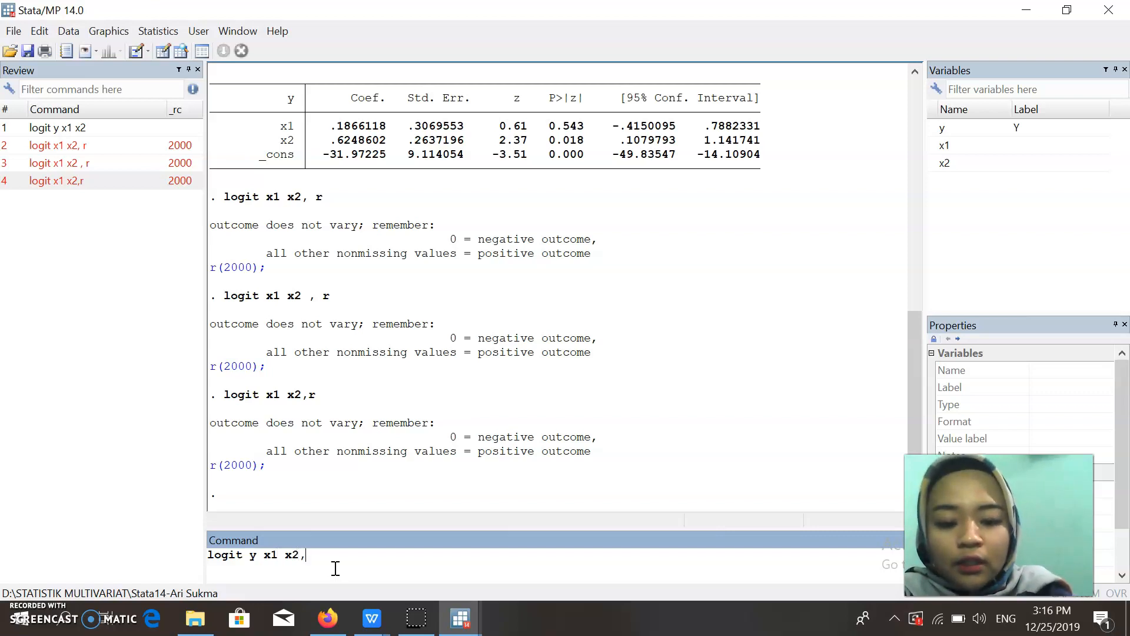
text(, or)
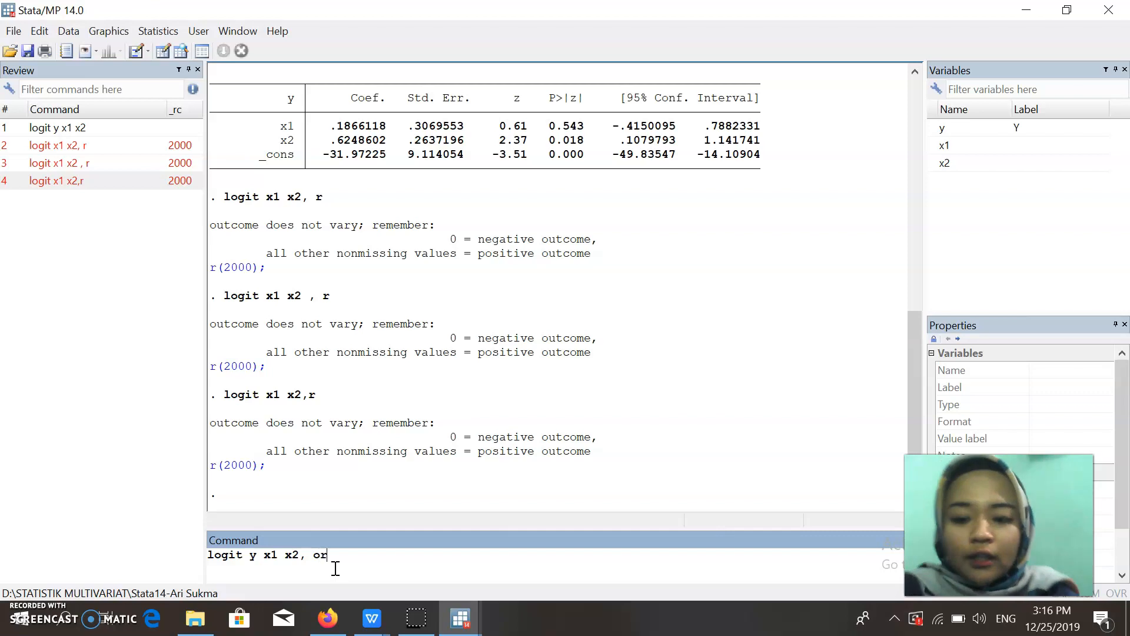
key(Return)
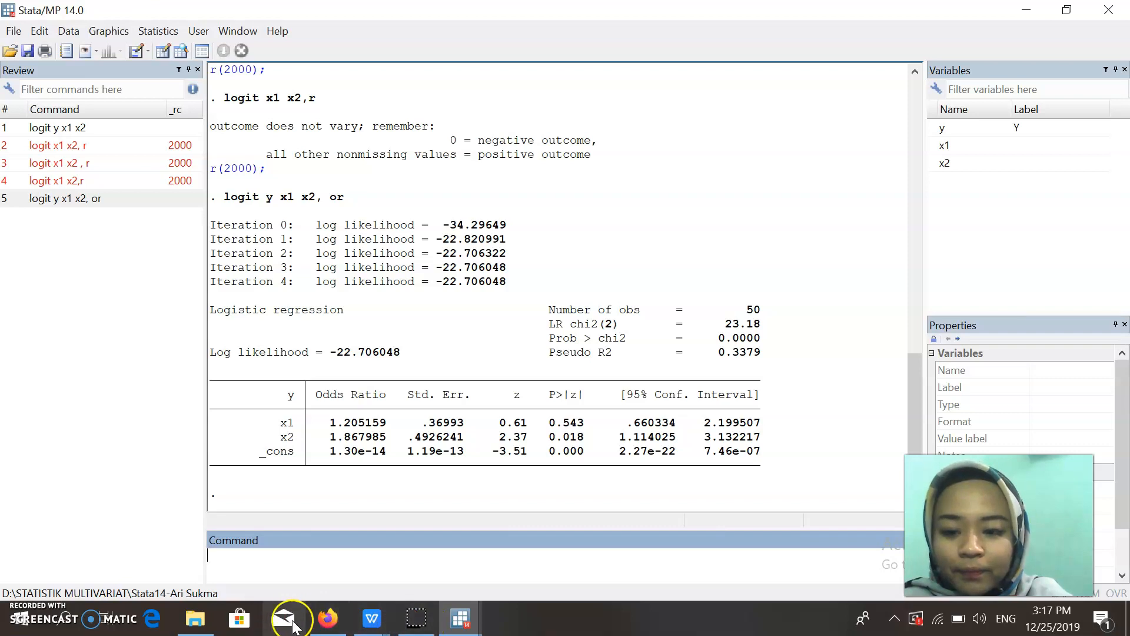
Switch to WPS Office and bring up the "9. REGRESI LOGISTIK DGN STATA" presentation.
mouse_move(399, 627)
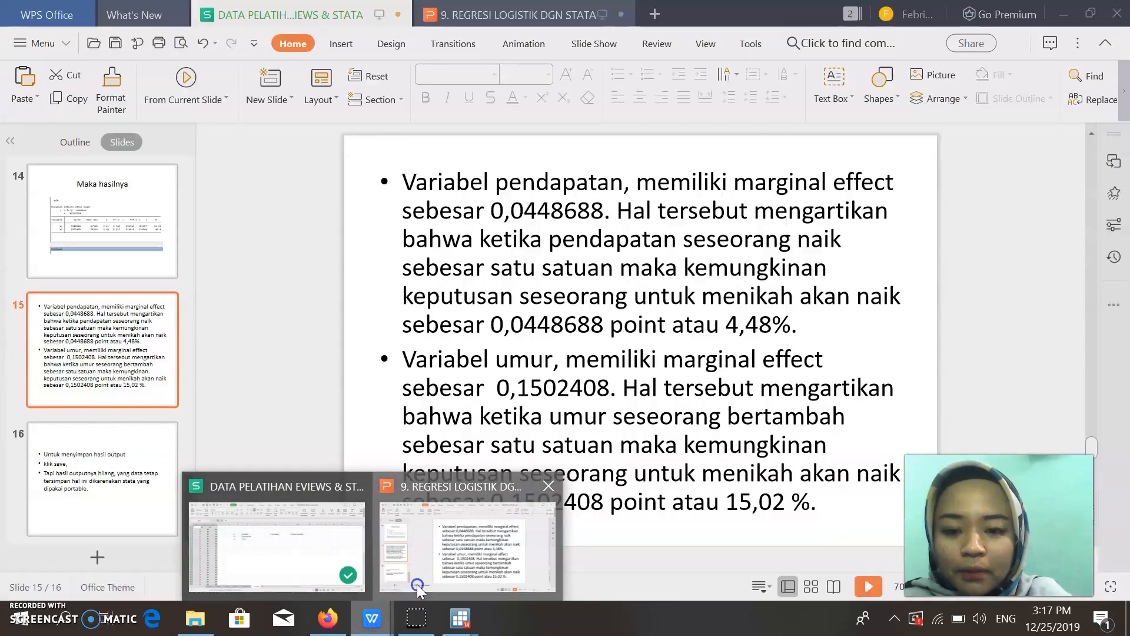
click(416, 584)
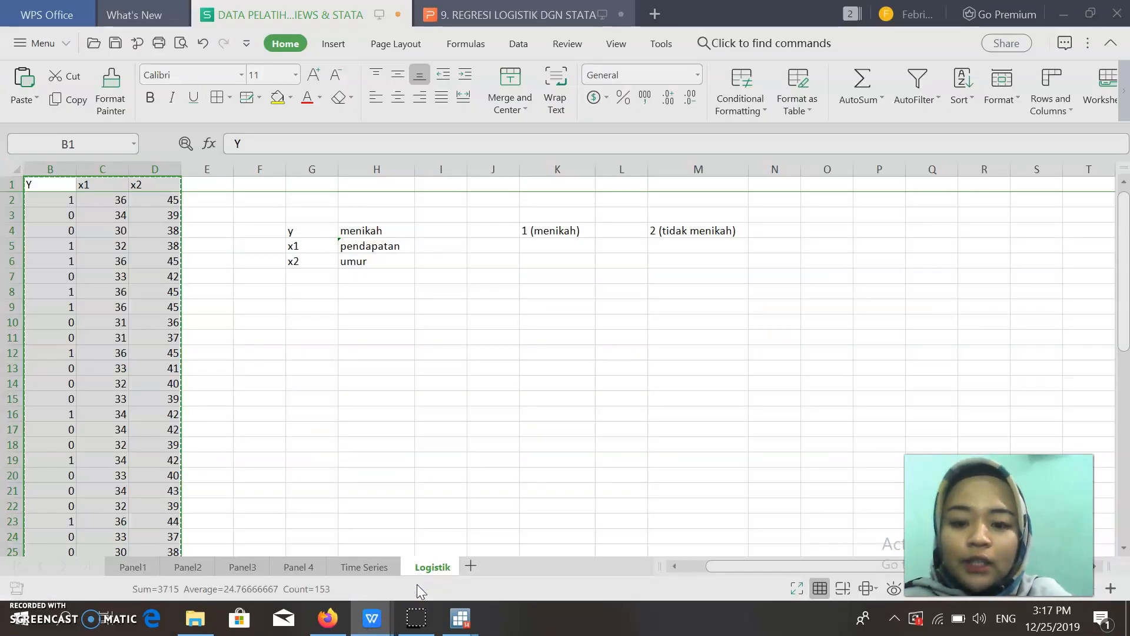
mouse_move(375, 616)
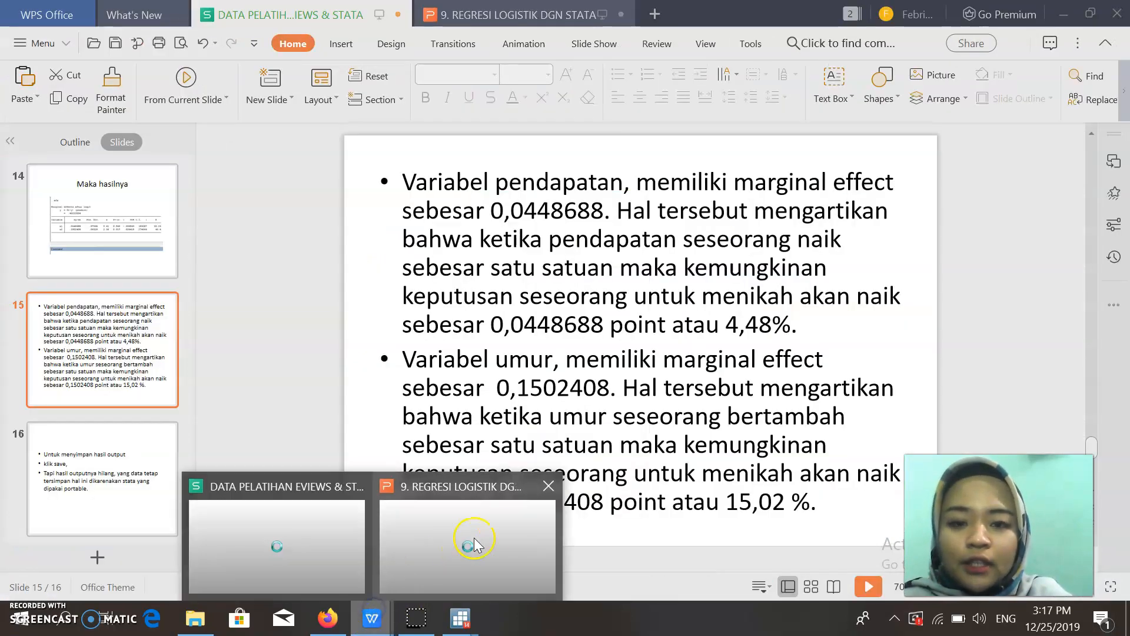
mouse_move(475, 538)
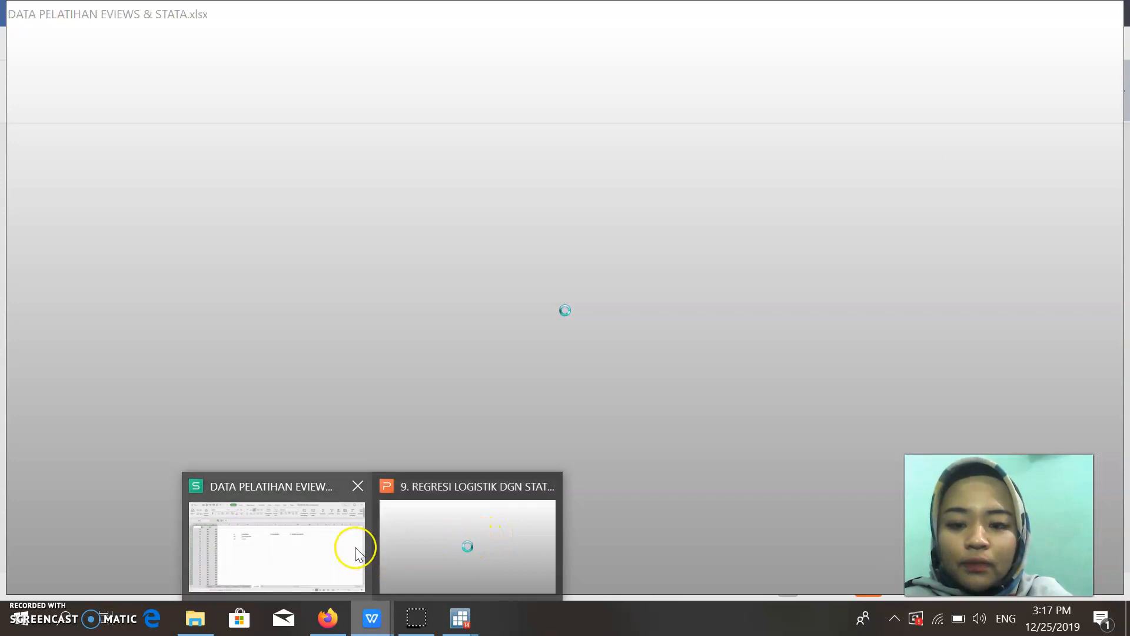
click(457, 541)
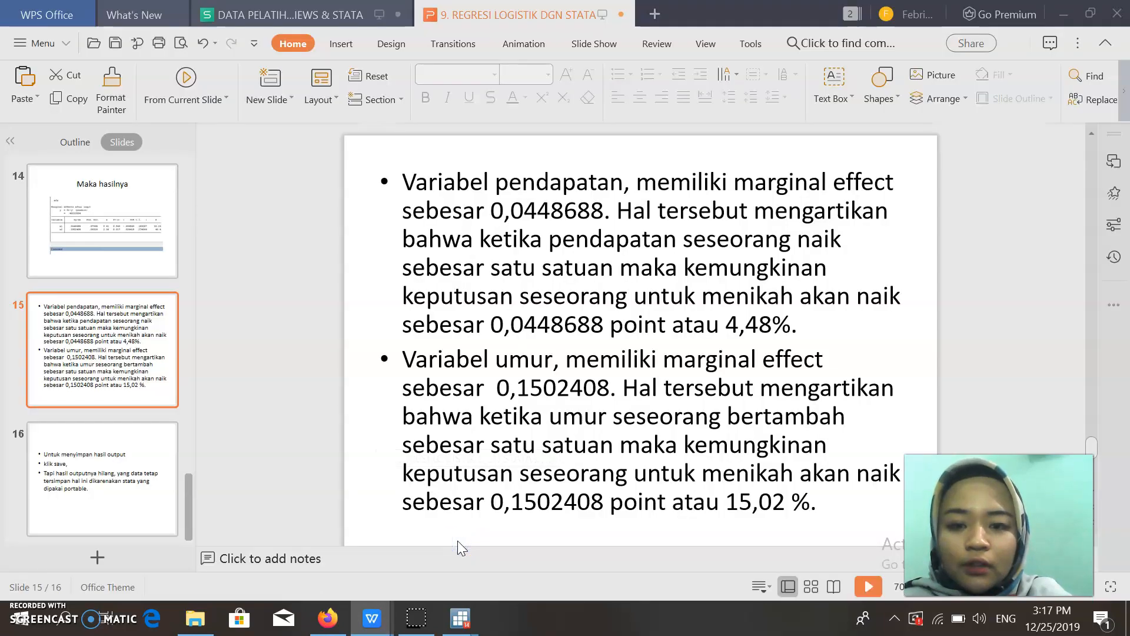